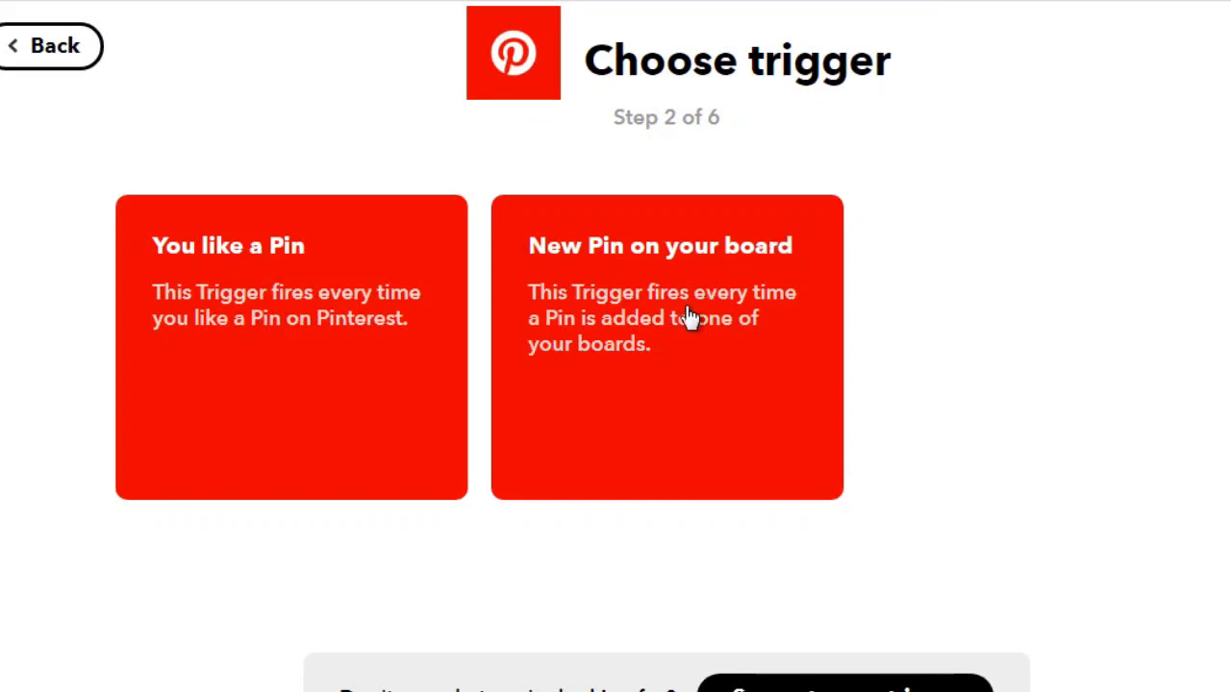
Create a Pinterest trigger that fires for each new Pin on any board
click(650, 344)
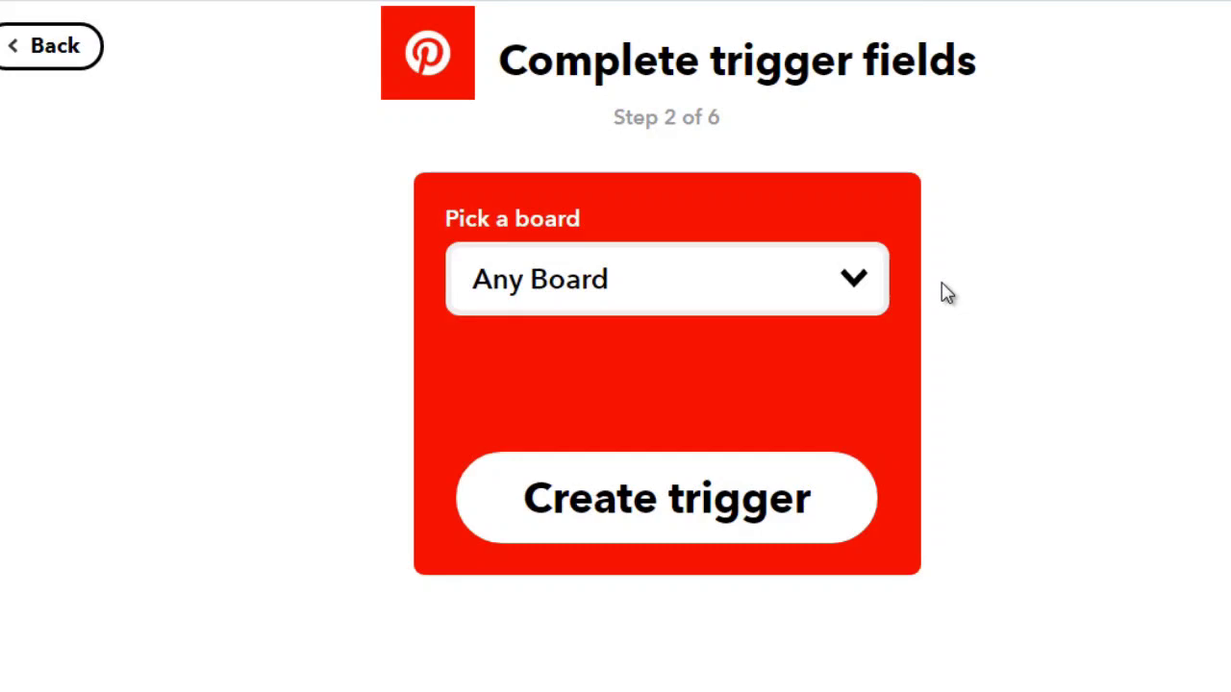
click(694, 504)
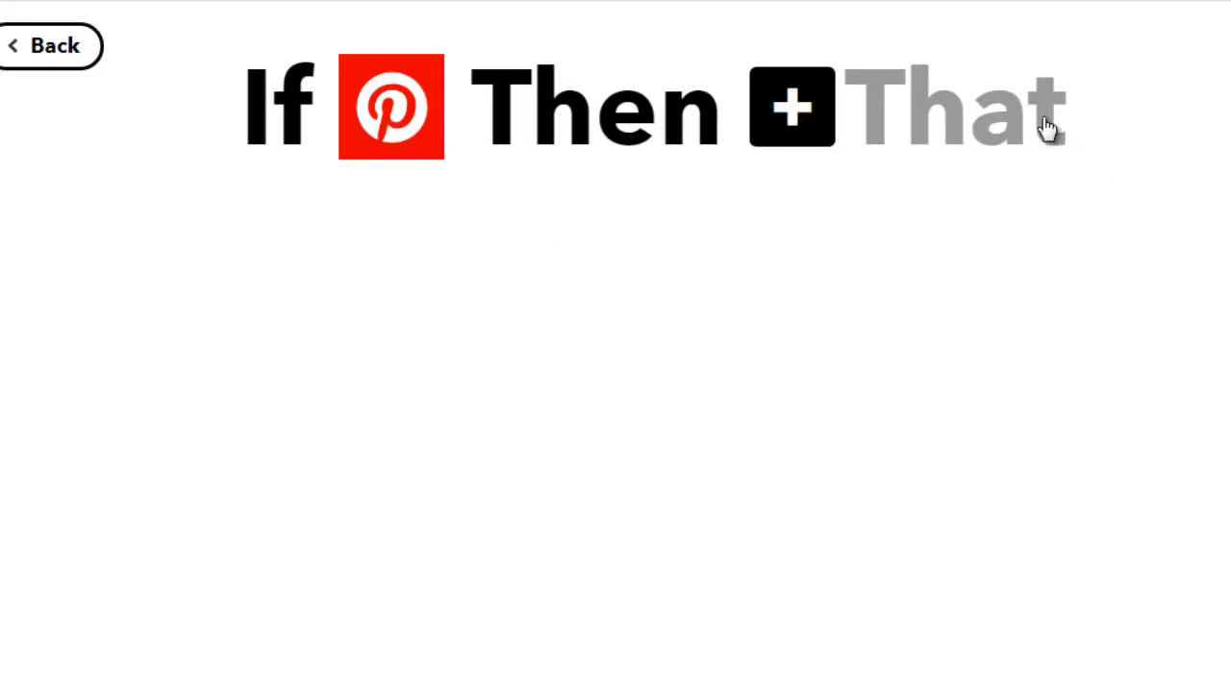
Choose Twitter as the action service with the action that posts a tweet with an image
click(794, 120)
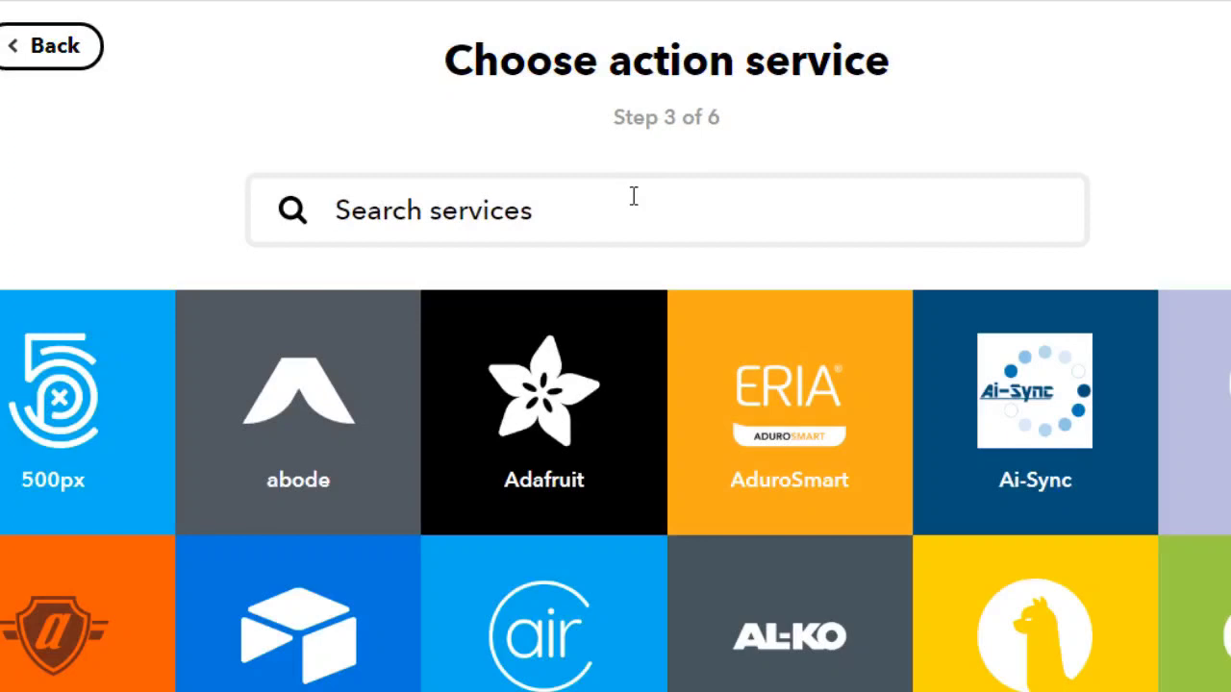
text(twitter)
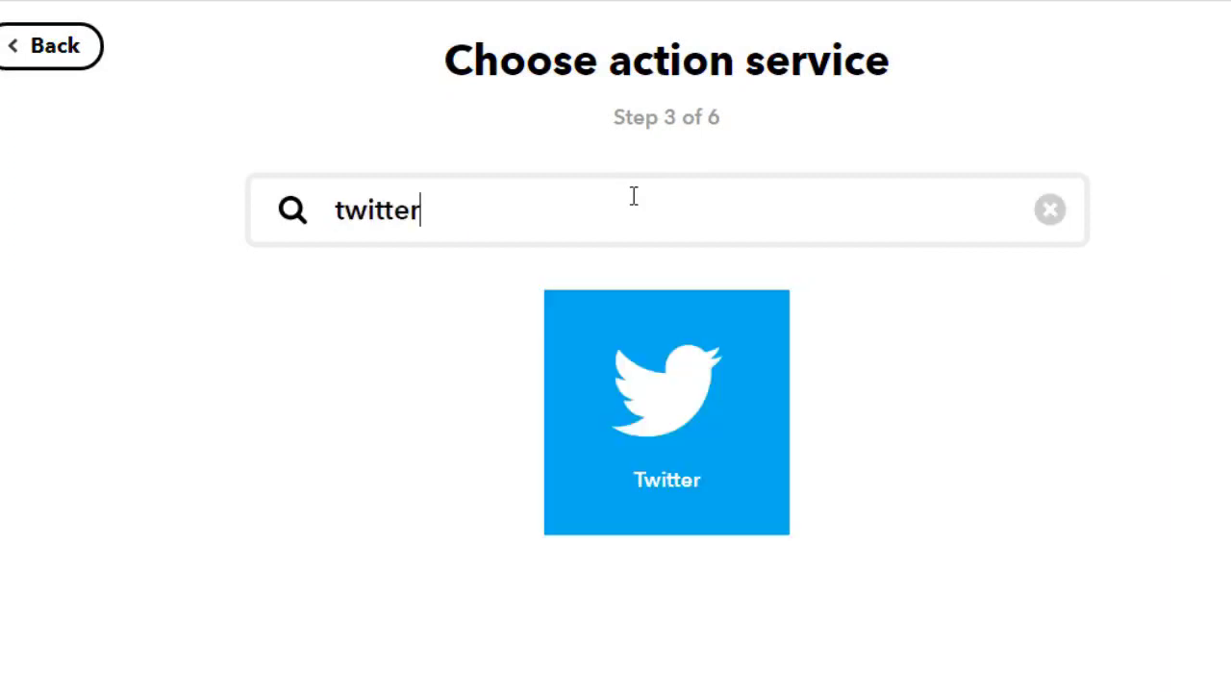
click(662, 403)
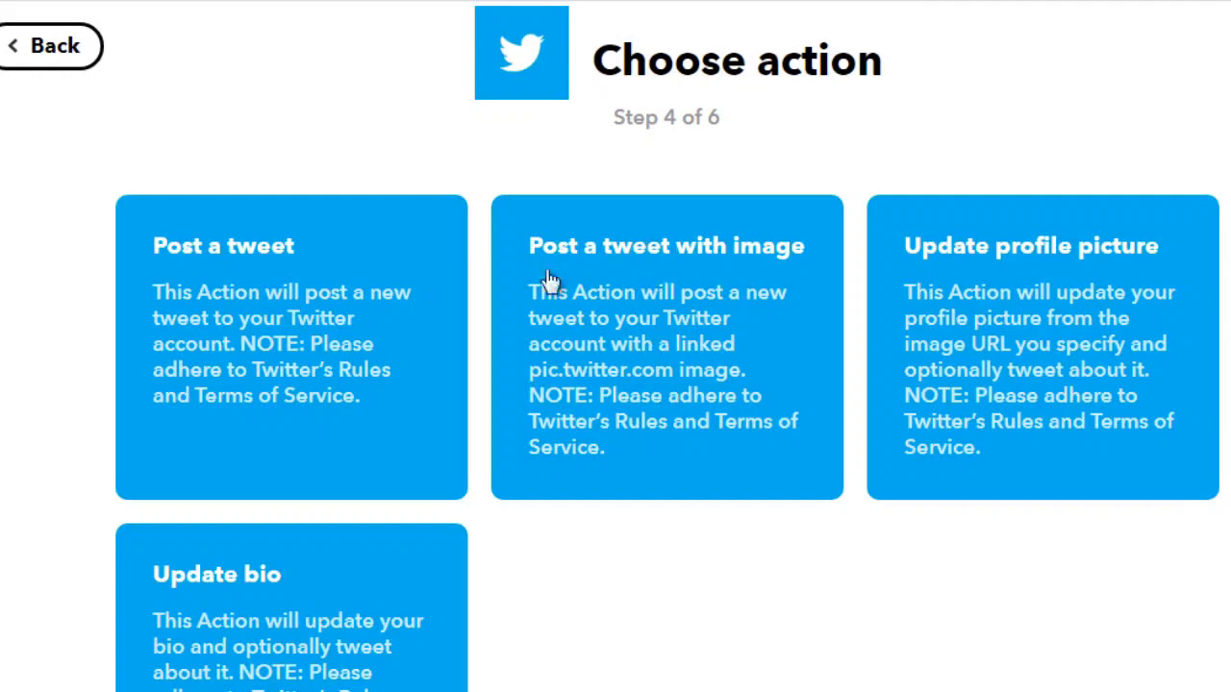
click(610, 357)
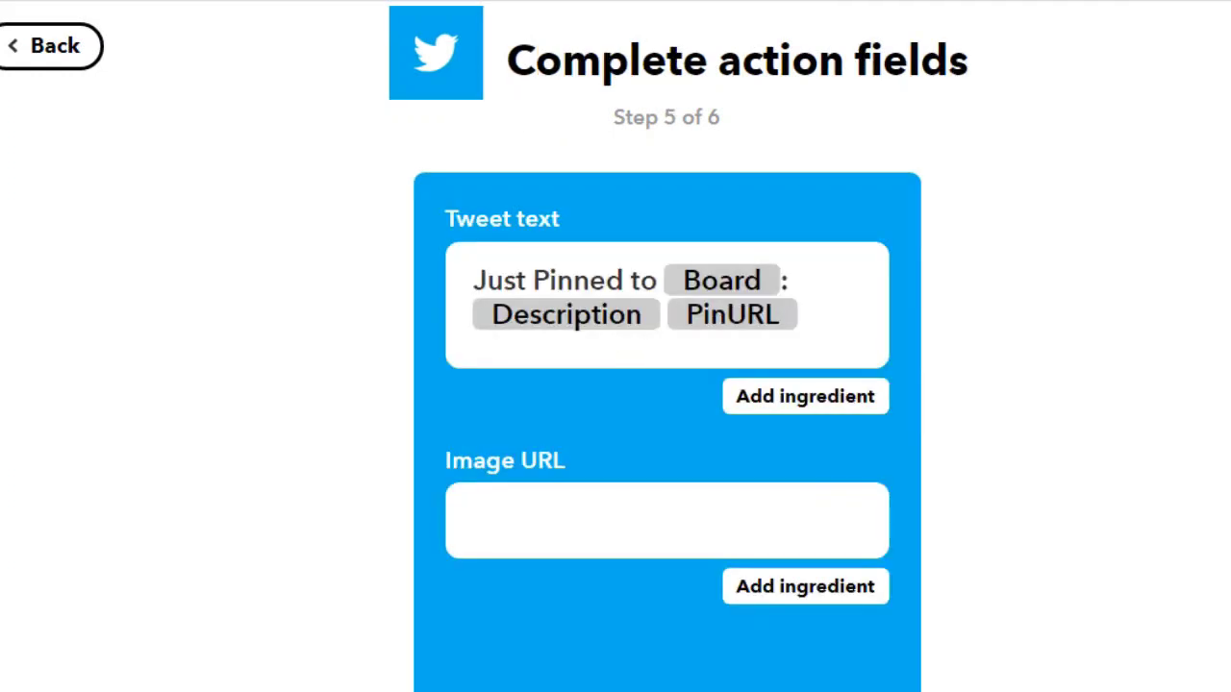
Reword the start of the tweet text to "Hey! I just posted to the {{Board}} board", keeping the Board ingredient
scroll(1153, 430, down, 2)
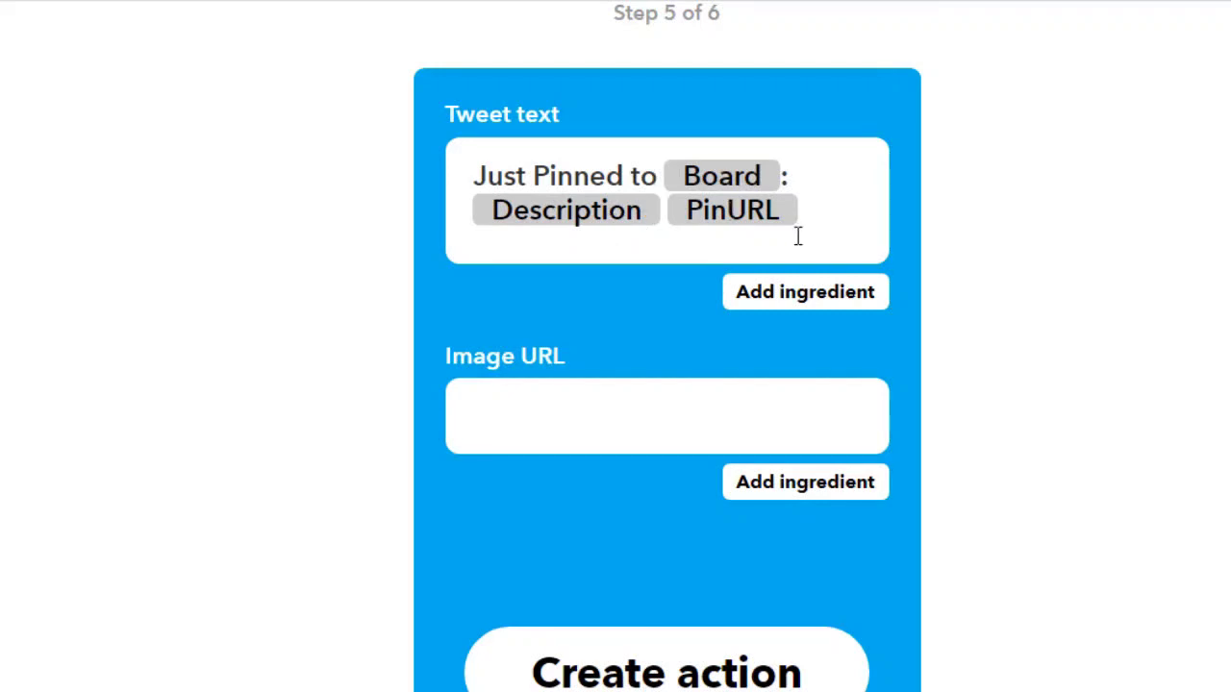
drag(656, 176, 474, 175)
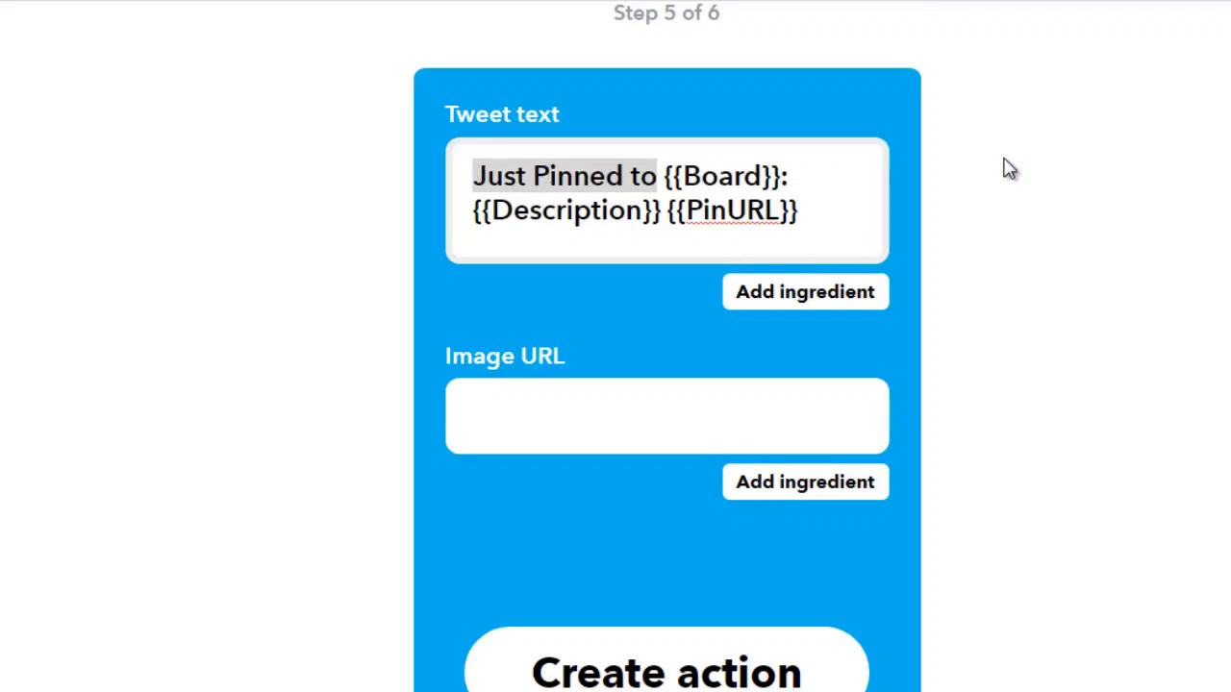
text(Hey!)
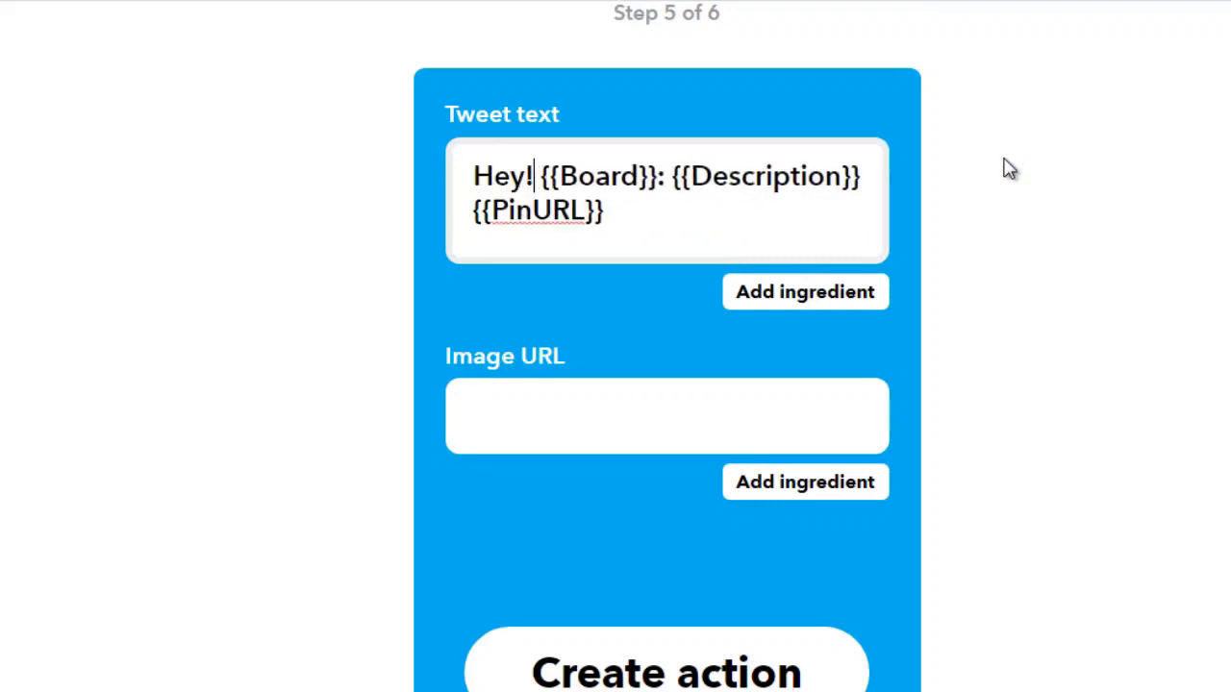
text( I just posted to the)
key(Right)
key(Right)
key(Right)
key(Right)
key(Right)
key(Right)
key(Right)
key(Right)
key(Right)
key(Right)
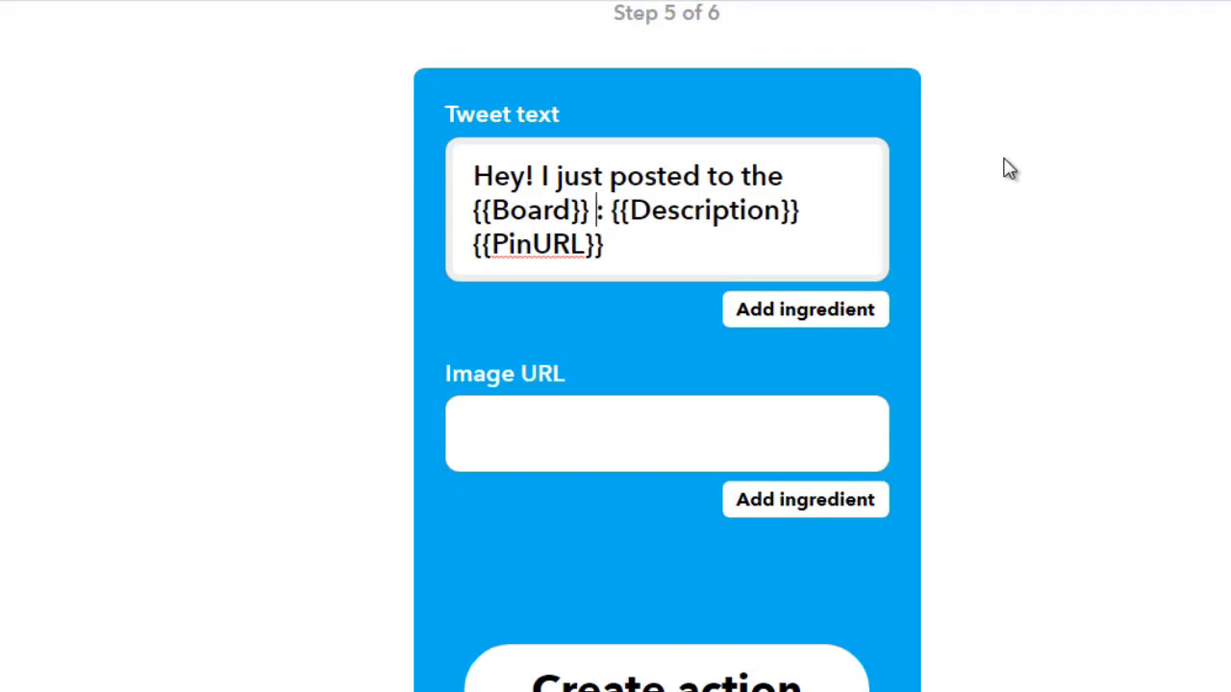
text(board)
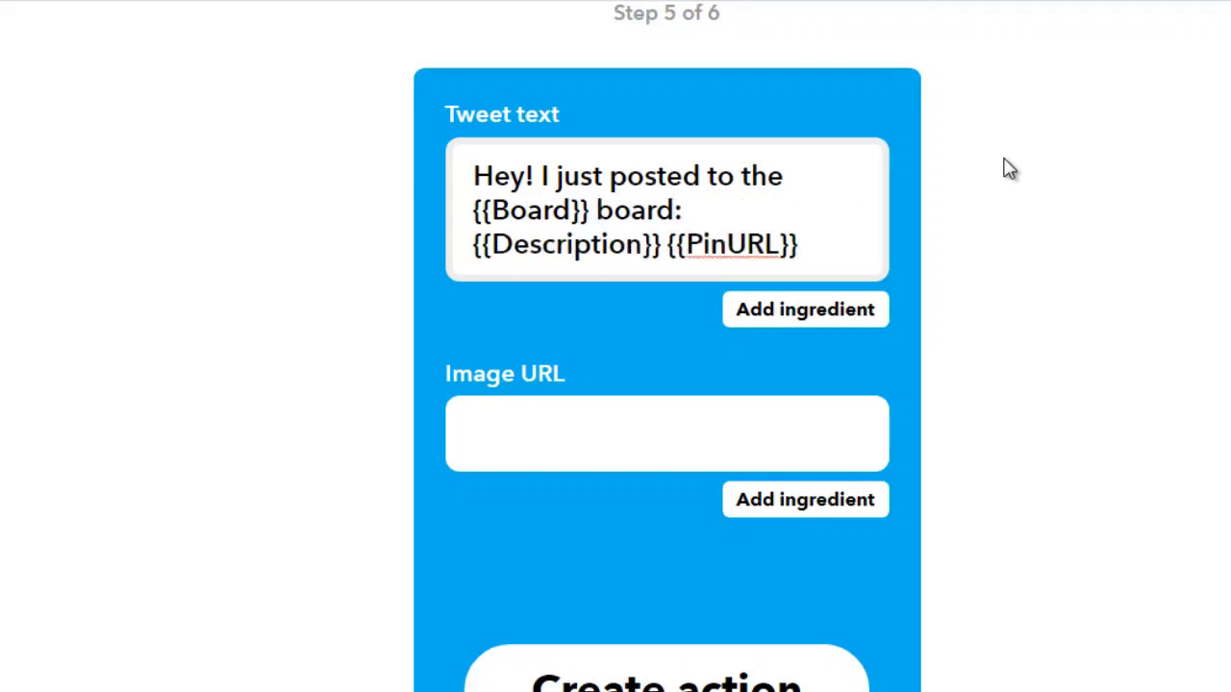
Replace the colon after "board" in the tweet text with ". Check it out here:"
key(Right)
key(Right)
key(Right)
key(Right)
key(Right)
key(Right)
key(Right)
key(Right)
key(Right)
key(Right)
key(Right)
key(Right)
key(Right)
key(Right)
key(Right)
key(Right)
key(Right)
key(Right)
key(Left)
key(Left)
key(BackSpace)
text(. Check it out her)
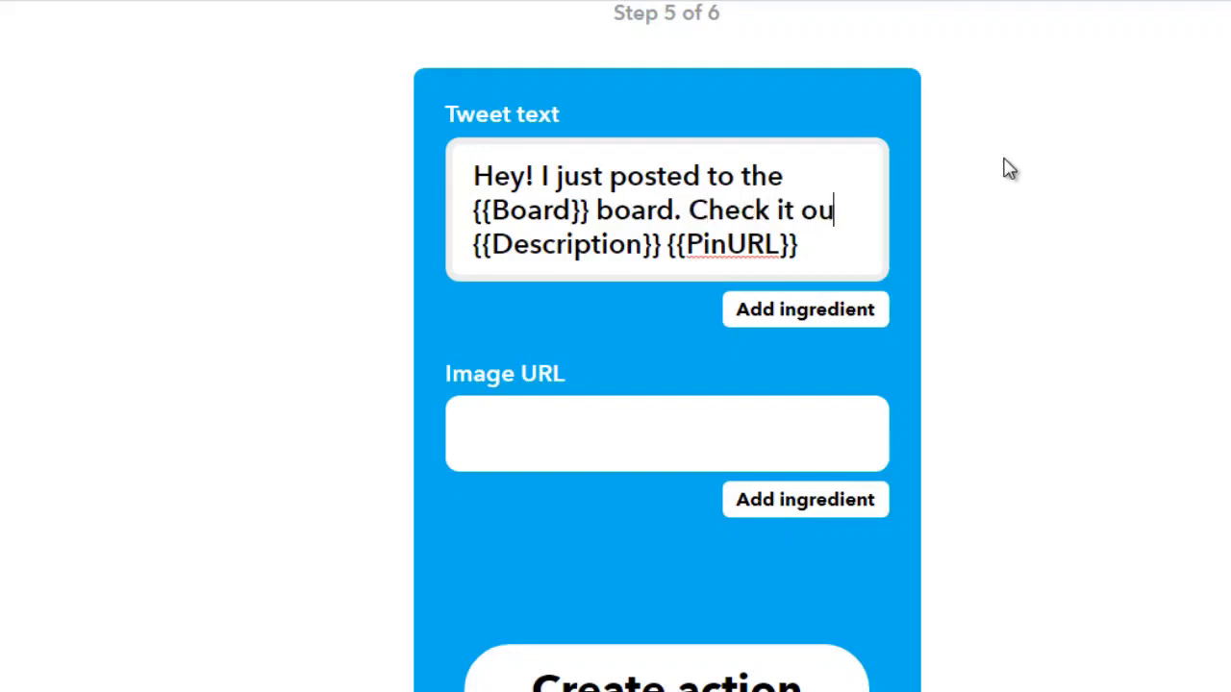
text(e:)
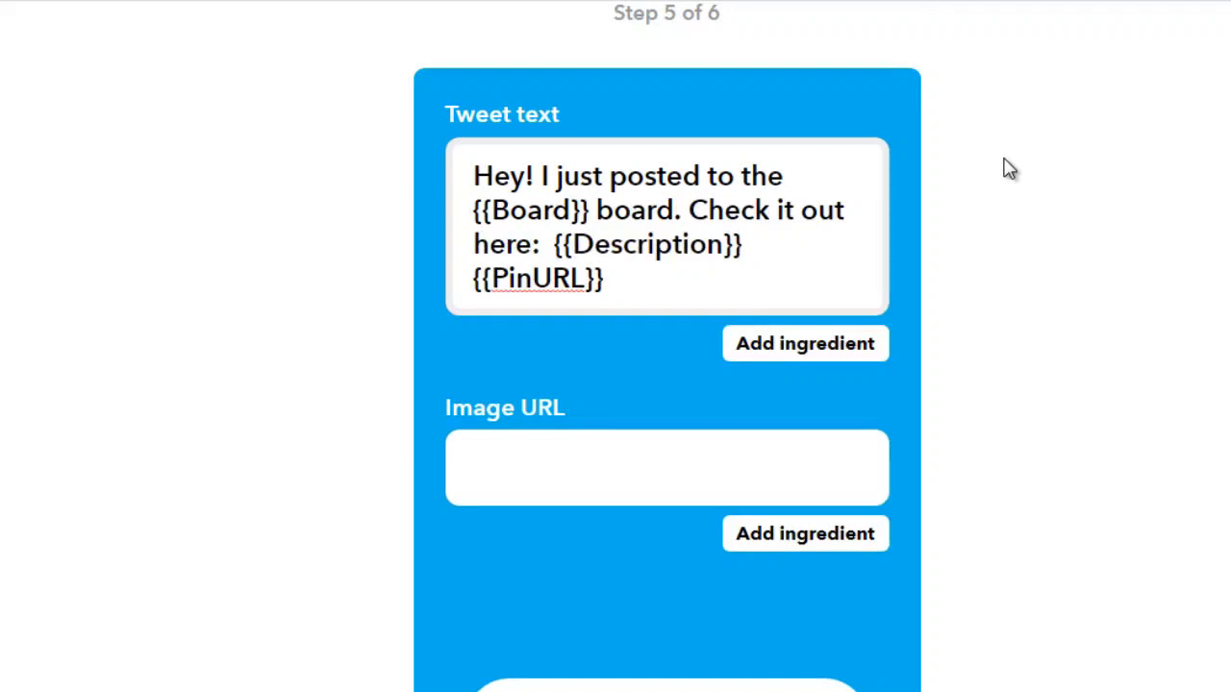
Shorten "I just" to "Just" after "Hey!" in the tweet text
key(ctrl+Home)
key(ctrl+Right)
key(shift+Right)
Delete the words "to the" between "posted" and the Board ingredient in the tweet text
key(shift+Right)
text(J)
key(ctrl+Right)
key(ctrl+Right)
key(shift+Right)
key(shift+Right)
key(shift+Right)
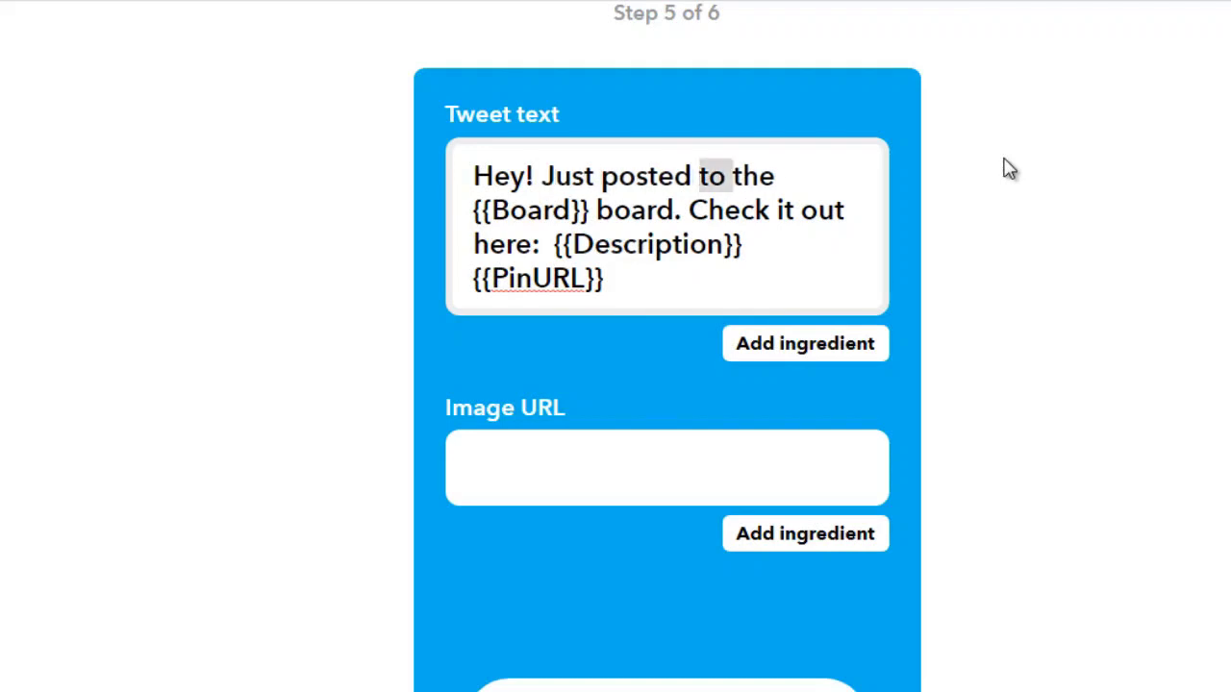
key(shift+Right)
key(shift+Right)
key(shift+Right)
key(shift+Right)
key(Delete)
Remove "board. Check it out here:" from the tweet text, leaving the Board, Description and PinURL ingredients
key(ctrl+Right)
key(ctrl+Right)
key(ctrl+Right)
key(ctrl+Right)
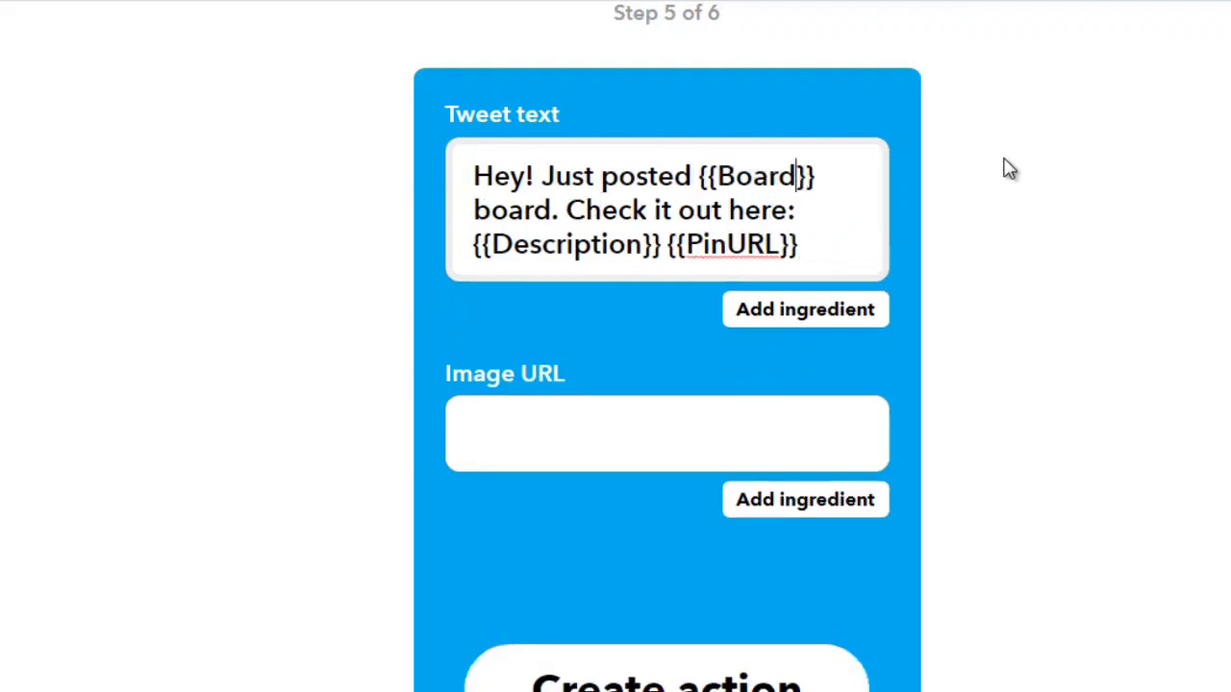
key(ctrl+shift+Left)
key(ctrl+shift+Left)
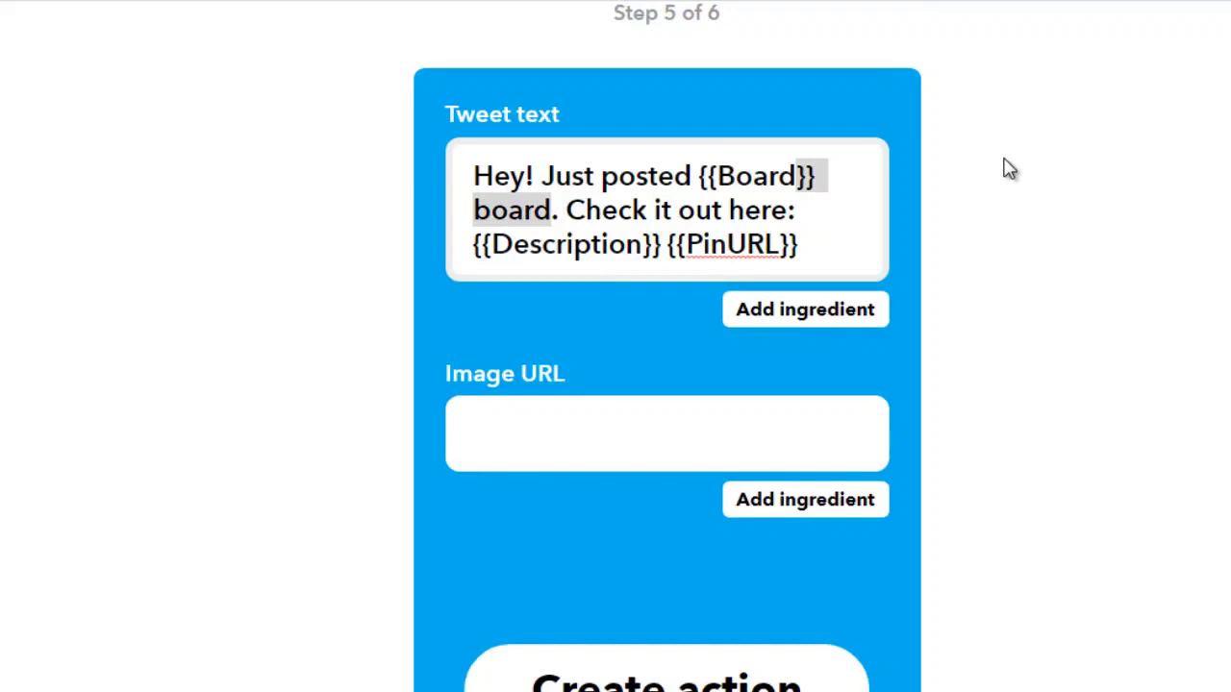
key(Right)
key(Left)
key(Left)
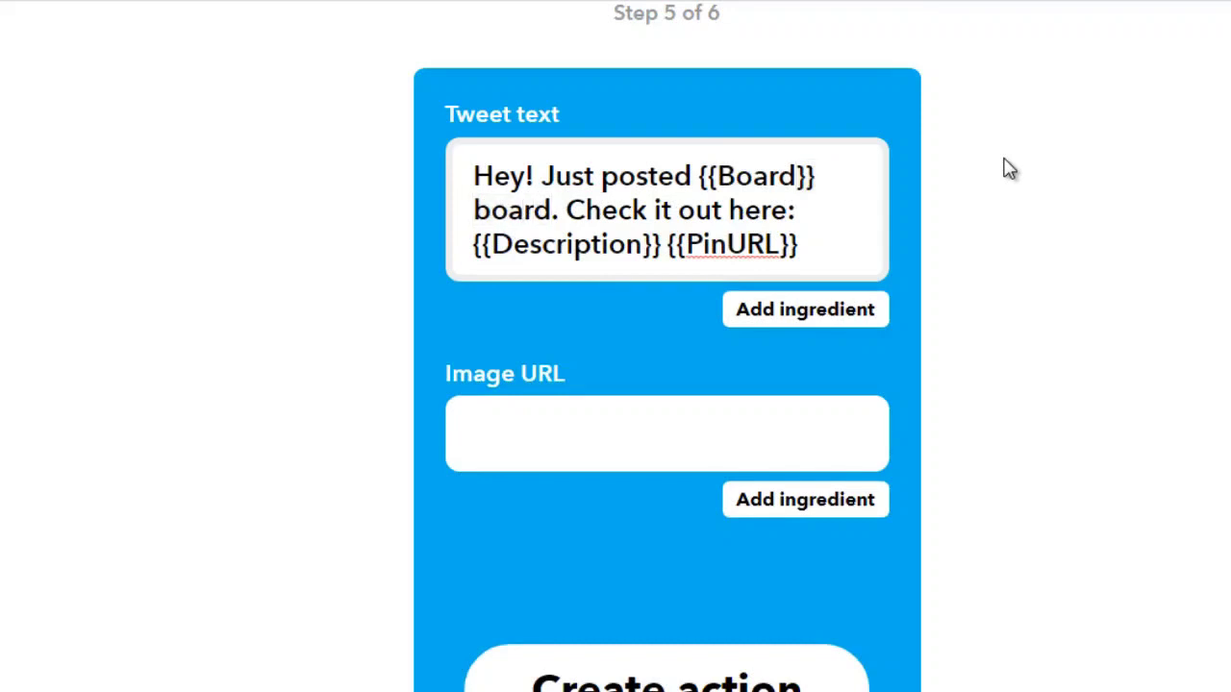
key(Home)
key(shift+End)
key(Delete)
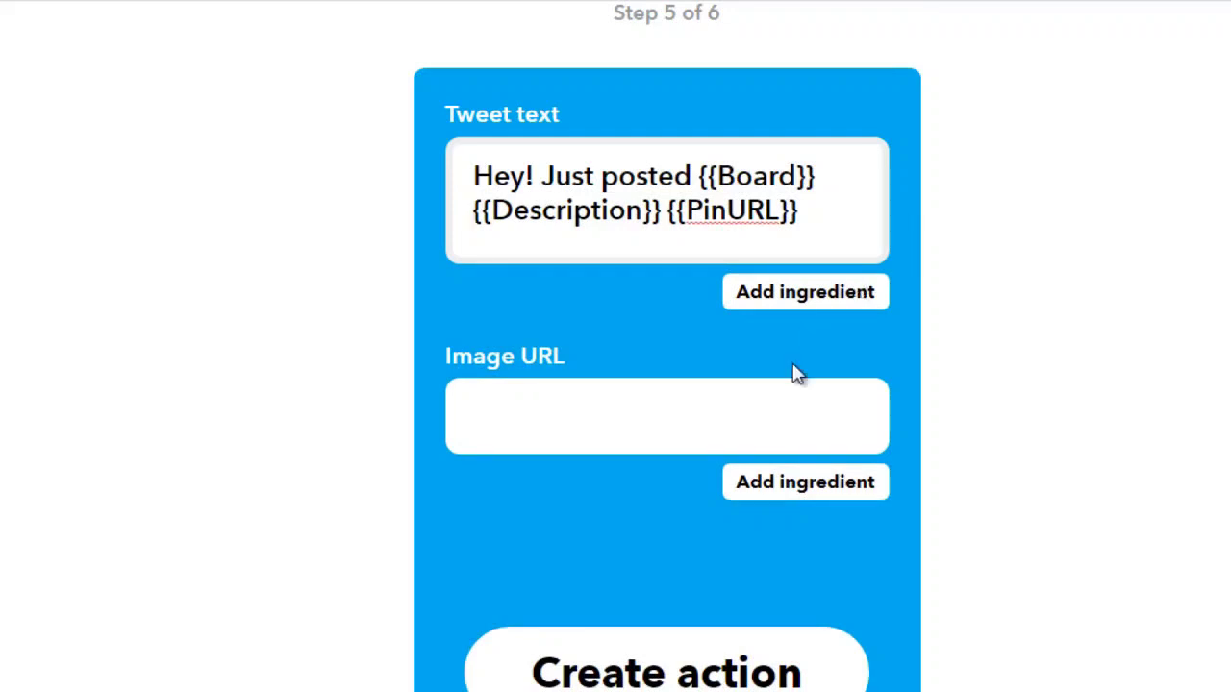
Use the SourceUrl ingredient as the tweet's image URL and create the action
click(668, 431)
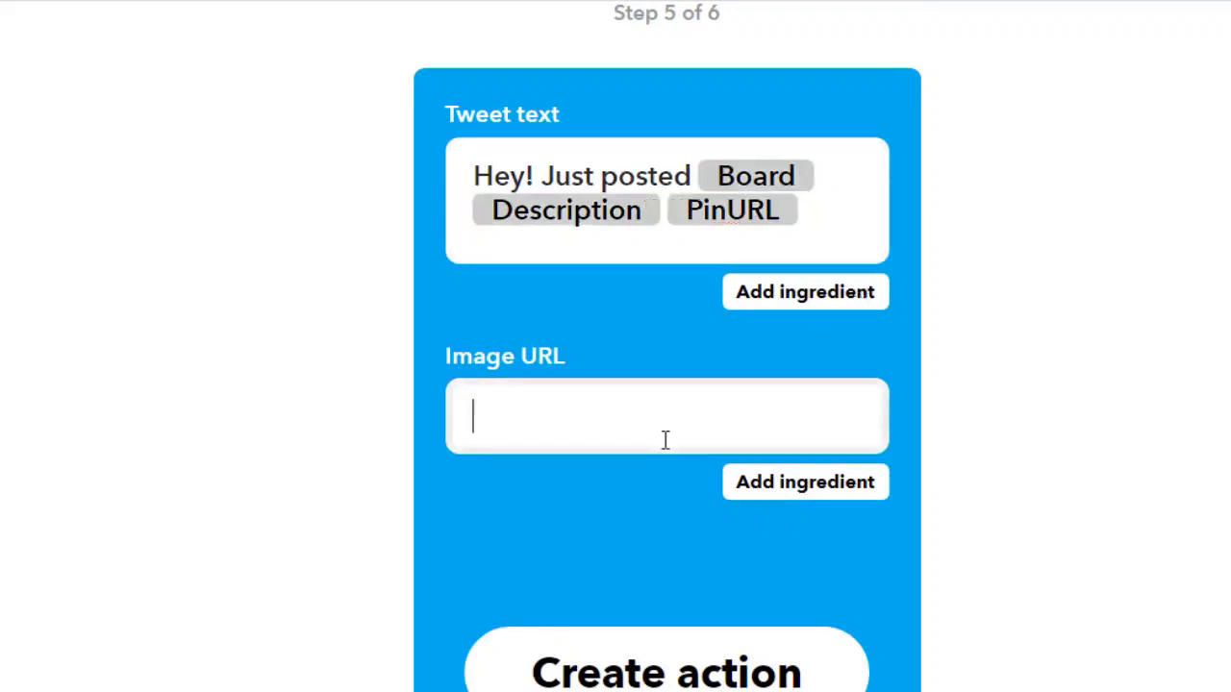
click(797, 495)
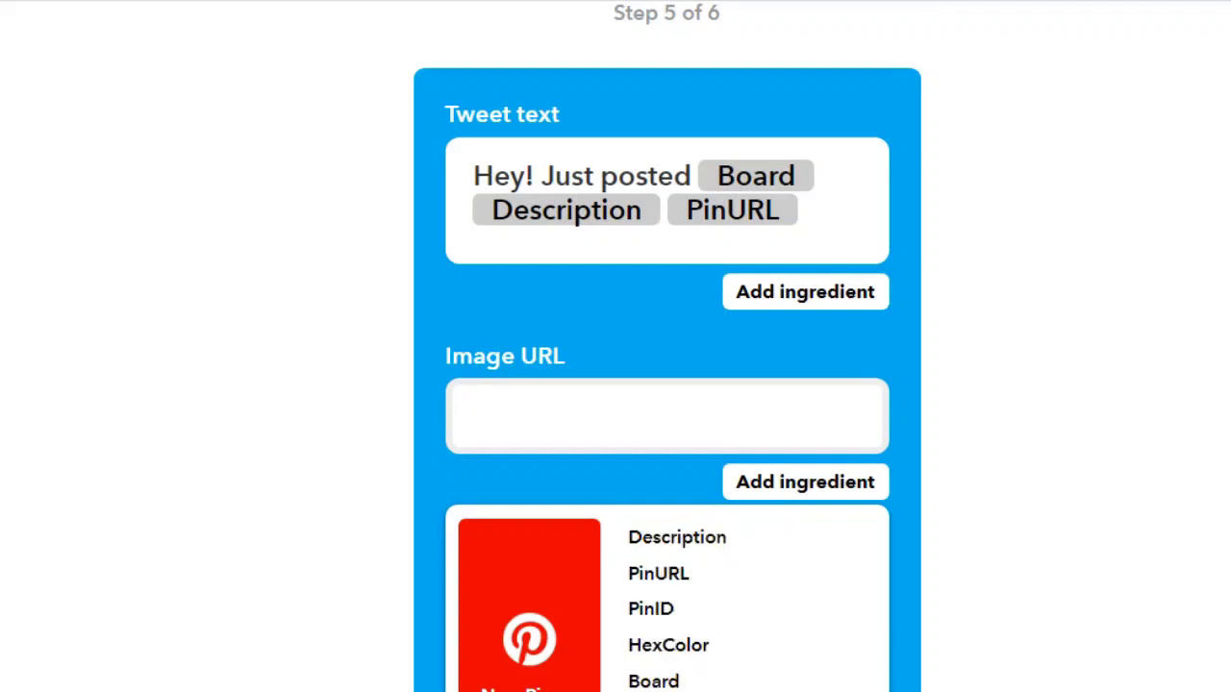
text({{SourceUrl}})
click(895, 549)
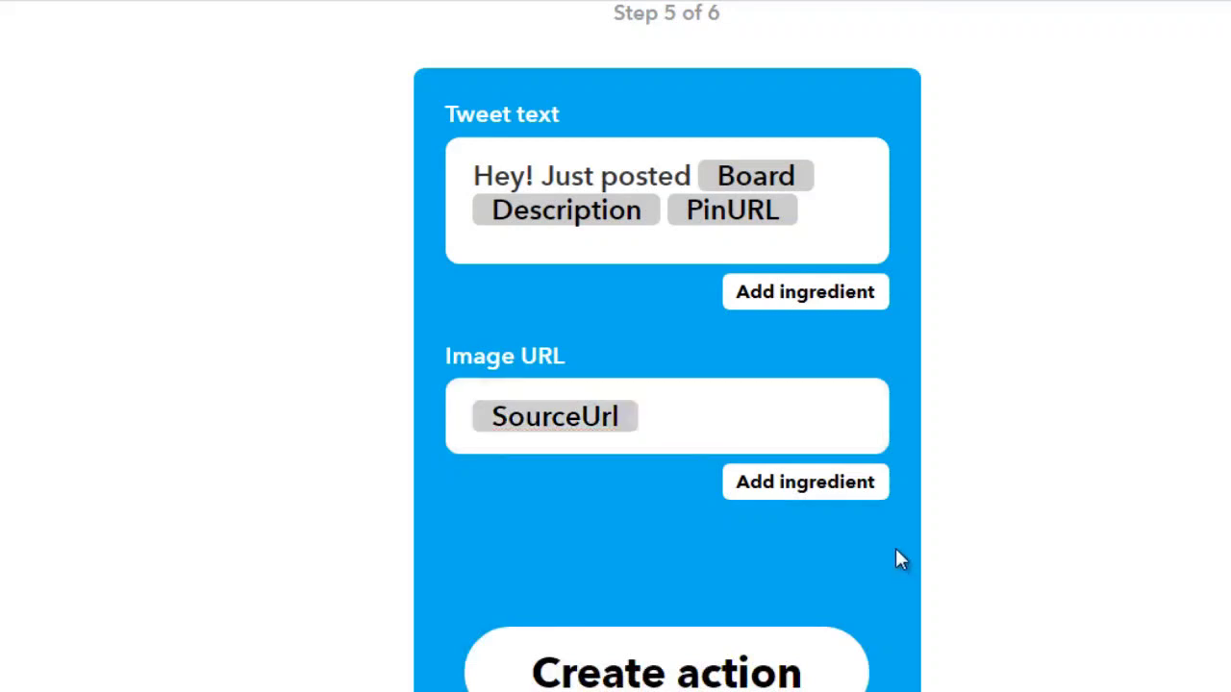
click(654, 677)
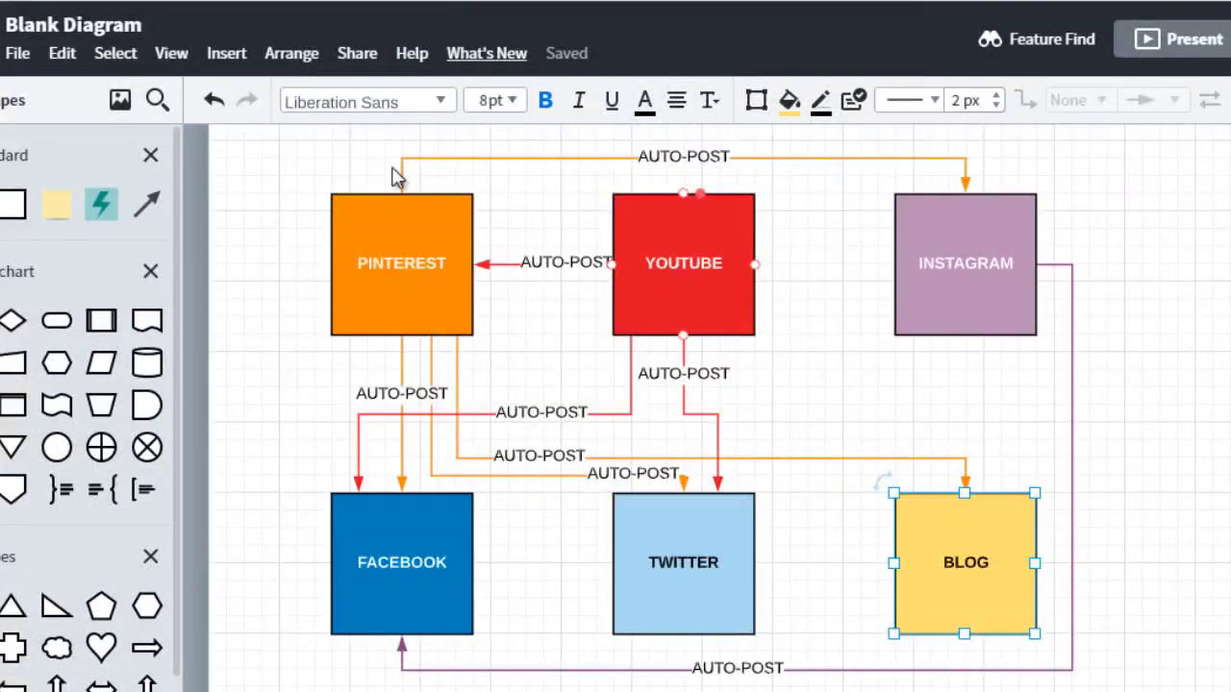
Trace the auto-post connectors from the Pinterest box to the Blog and Twitter boxes in the flow diagram
click(404, 263)
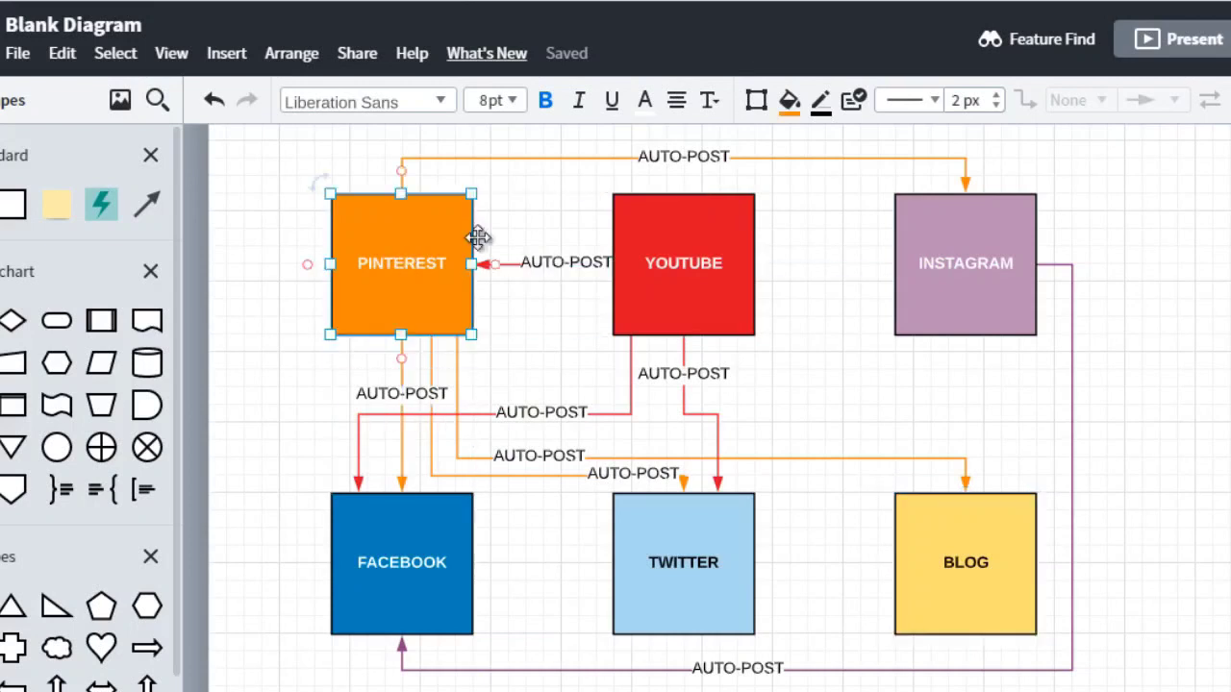
click(654, 542)
click(436, 305)
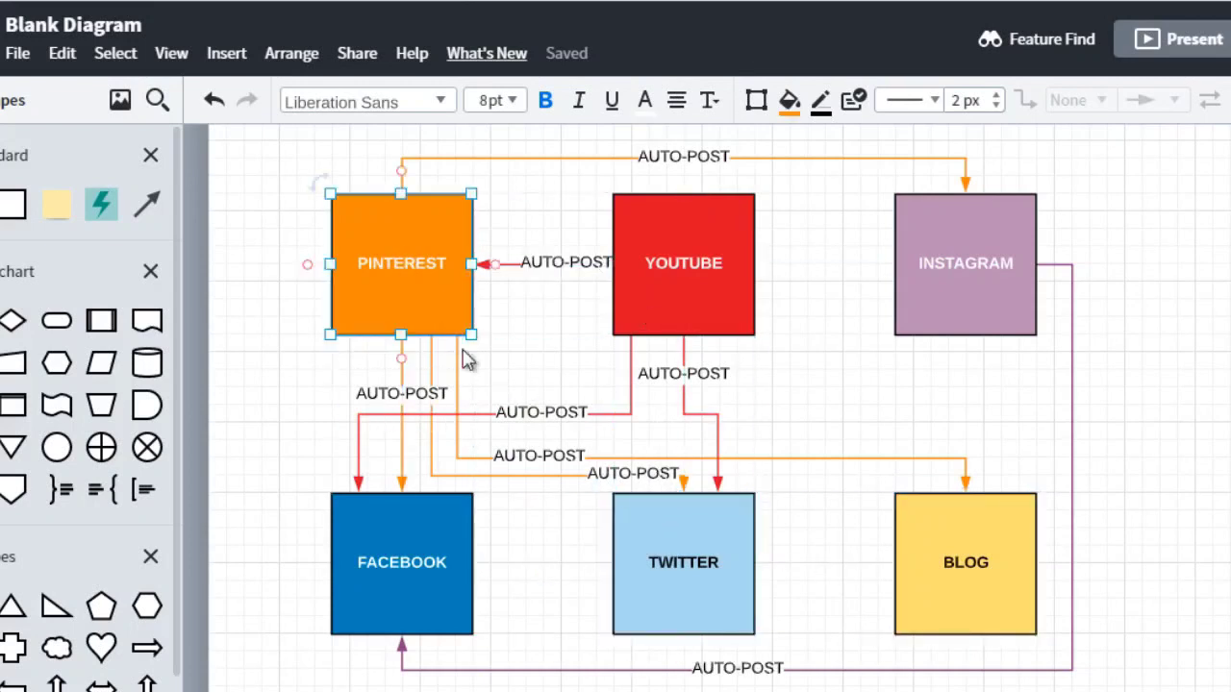
click(457, 385)
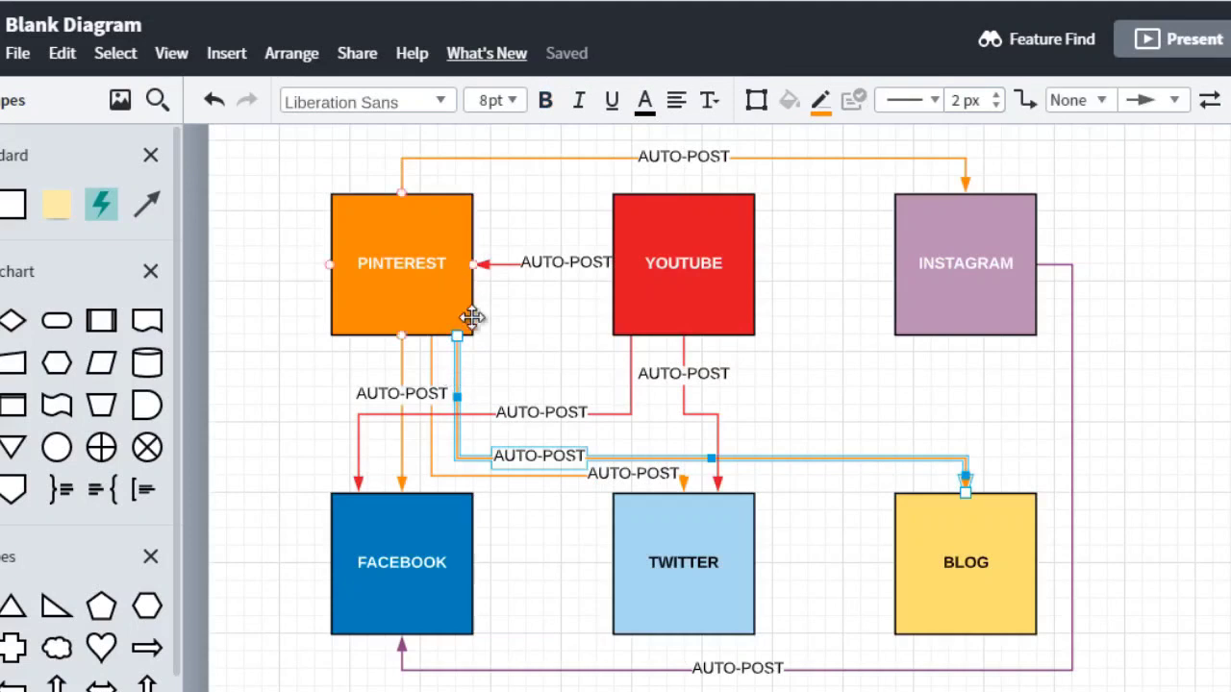
click(652, 473)
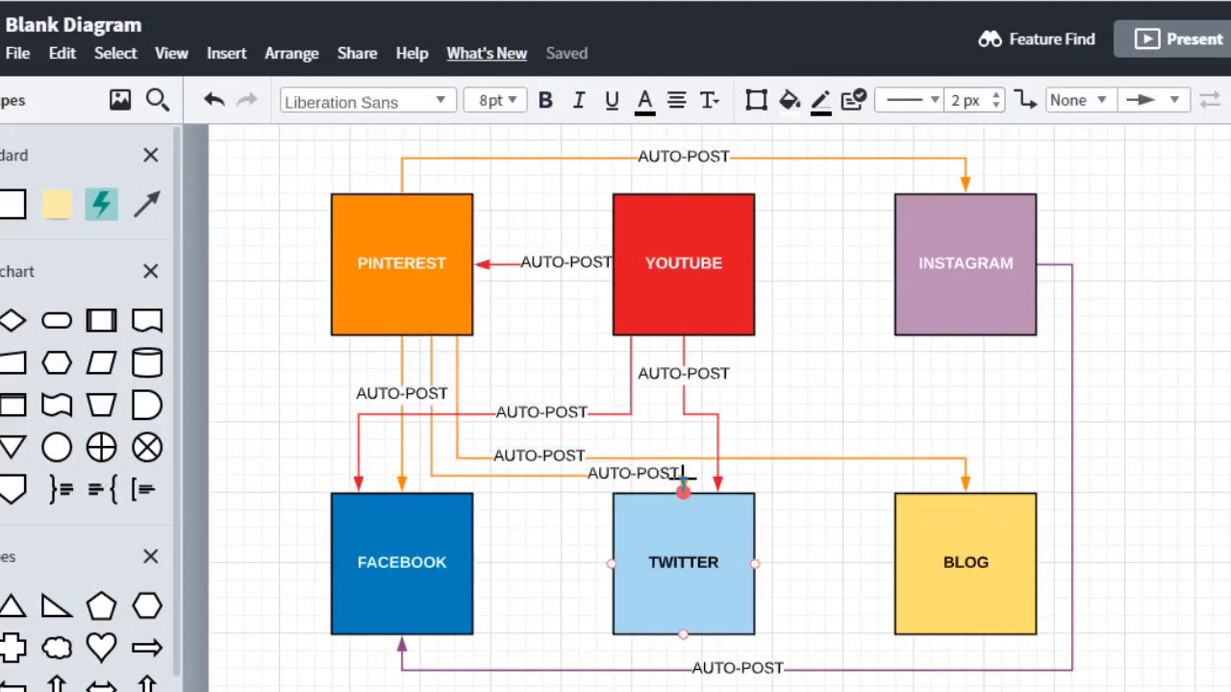